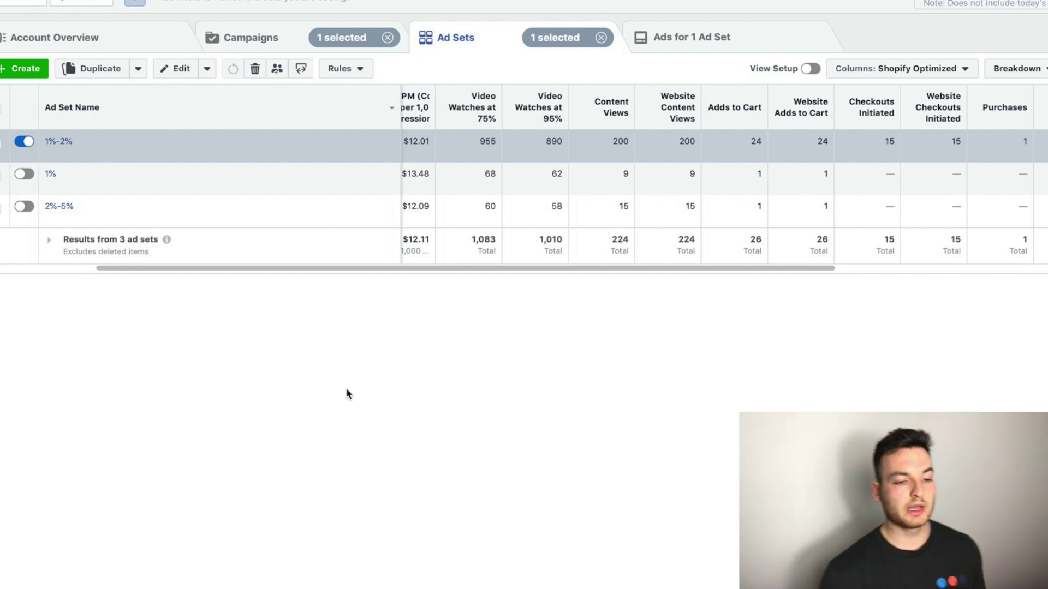
# - Review the ad sets' Amount Spent and ROAS columns, noting 1%-2%'s $101.40 spend at 0.26 ROAS
pyautogui.hscroll(-3, 580, 164)
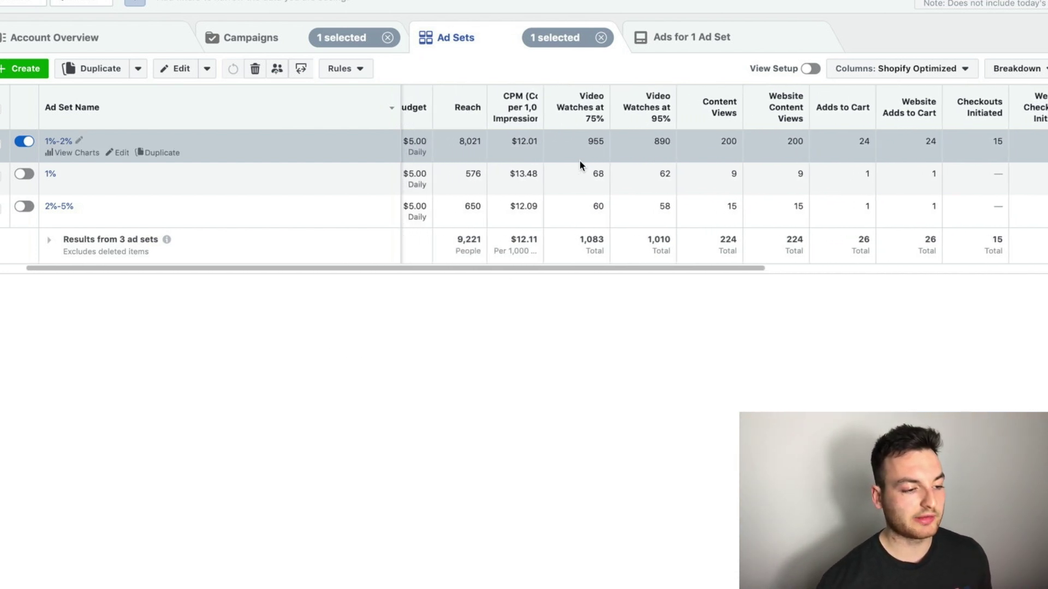
pyautogui.hscroll(-3, 579, 162)
pyautogui.hscroll(2, 580, 162)
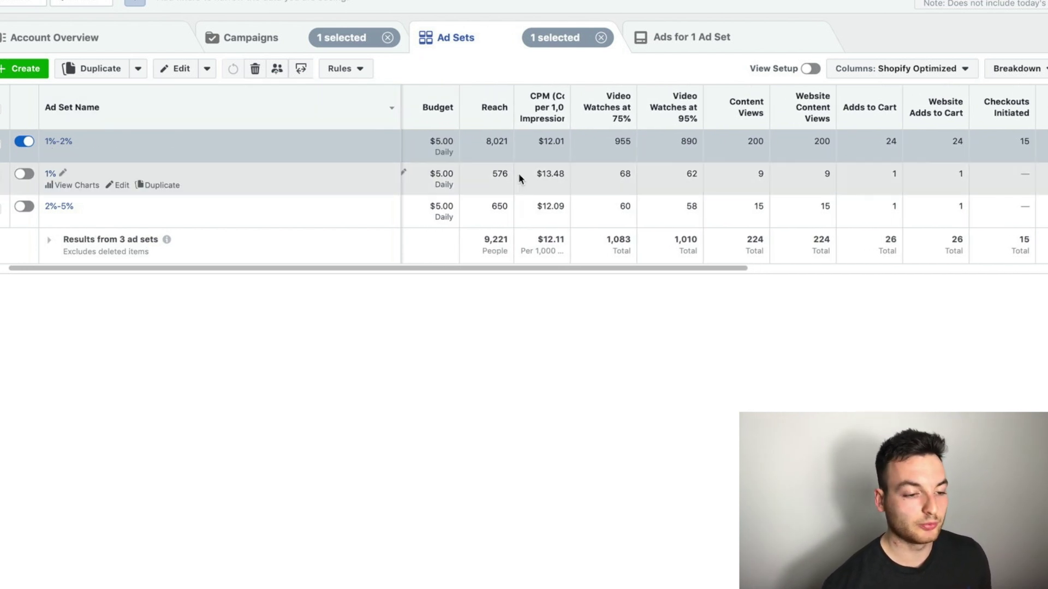
pyautogui.hscroll(2, 491, 175)
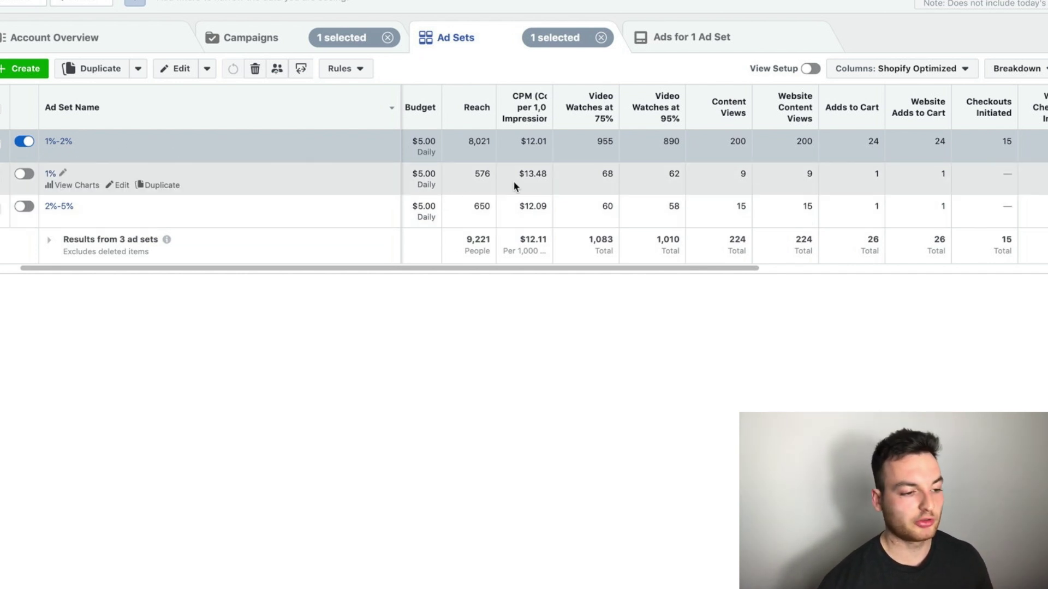
pyautogui.hscroll(2, 515, 187)
pyautogui.hscroll(5, 515, 187)
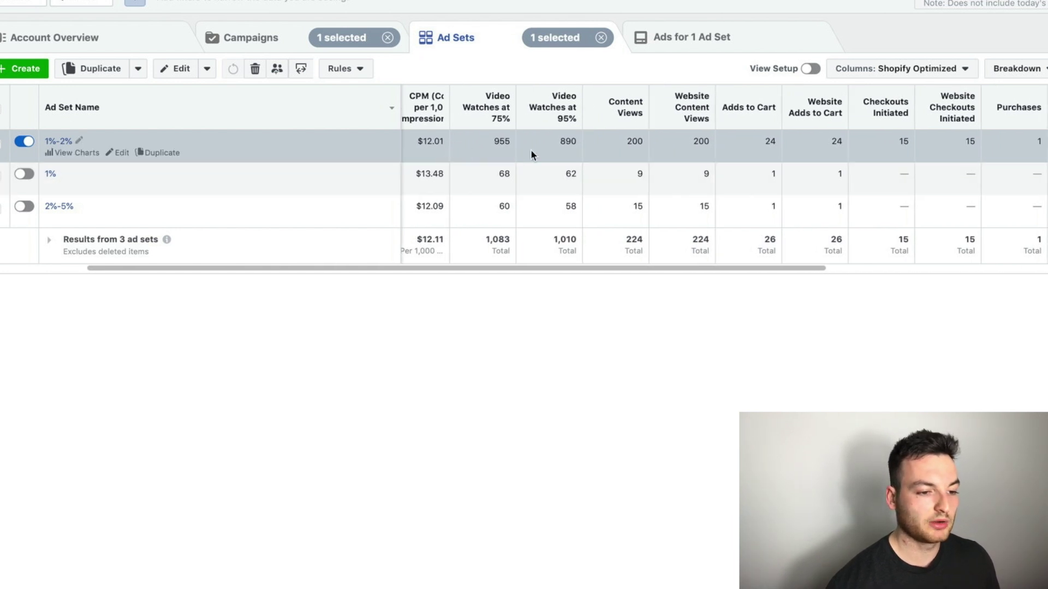
pyautogui.hscroll(10, 531, 154)
pyautogui.hscroll(12, 670, 154)
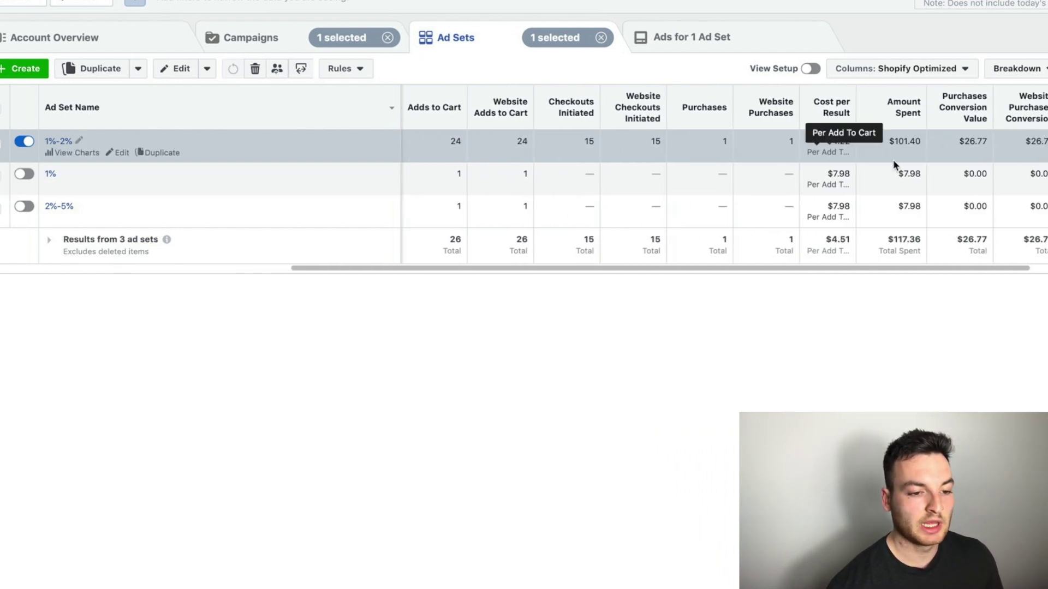
pyautogui.moveTo(888, 141); pyautogui.dragTo(904, 141)
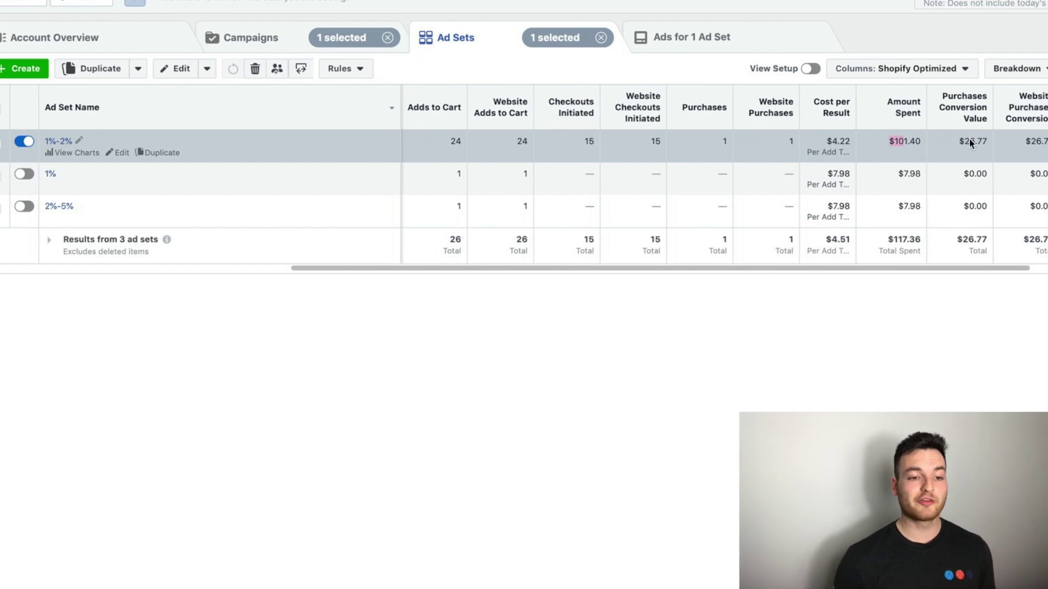
pyautogui.hscroll(4, 970, 143)
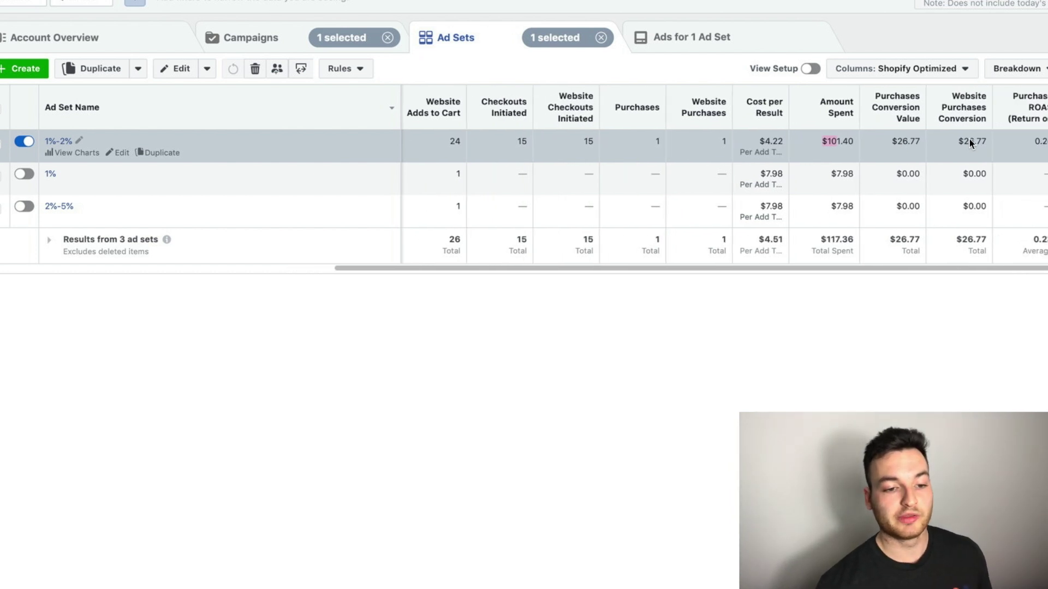
pyautogui.hscroll(5, 1037, 143)
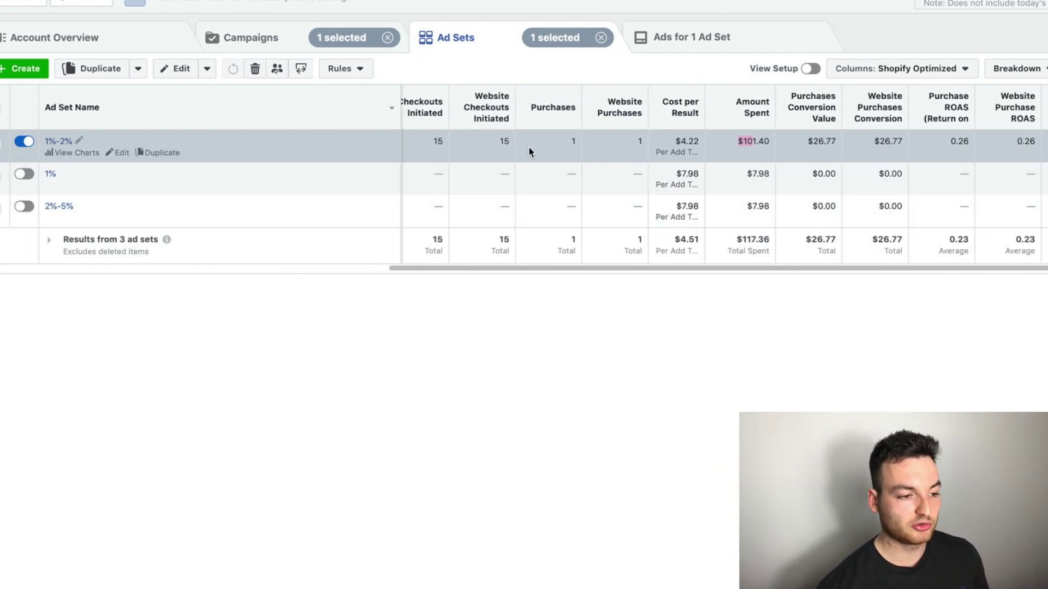
# - Apply the By Delivery > Age breakdown to the ad sets table
pyautogui.click(1013, 70)
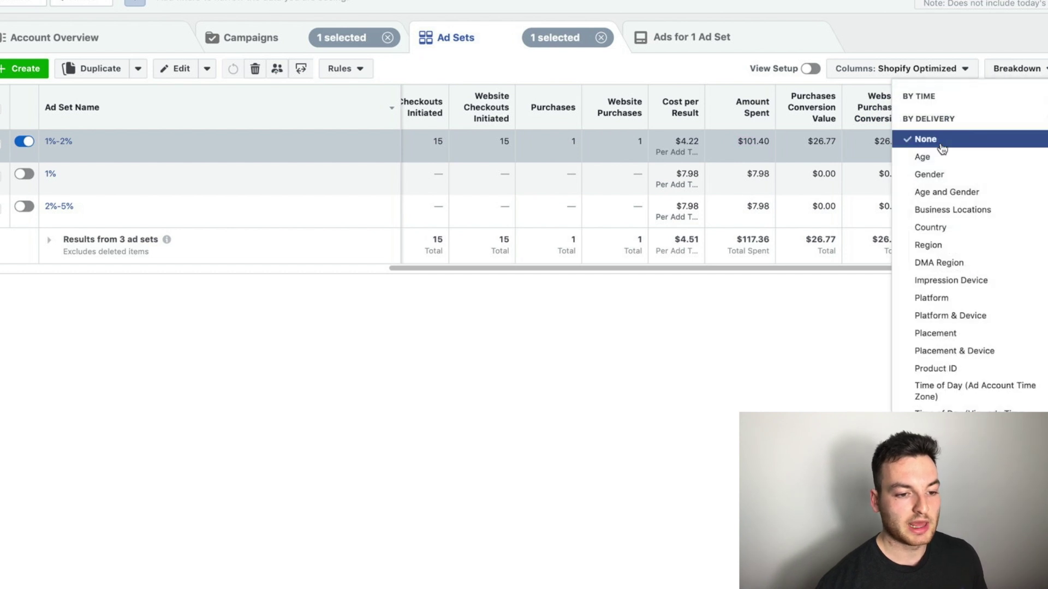
pyautogui.click(930, 162)
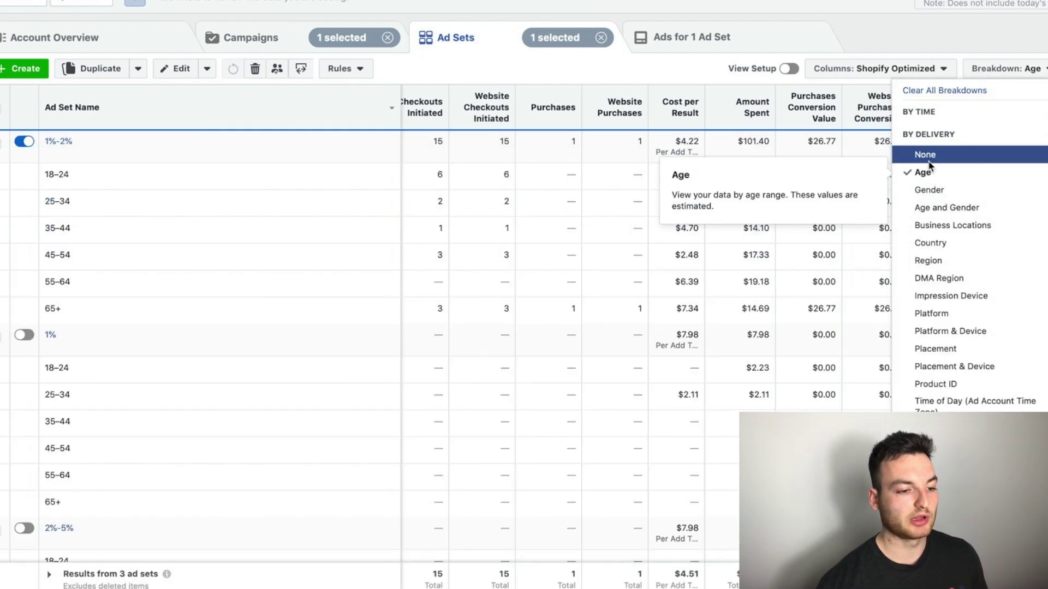
pyautogui.click(536, 199)
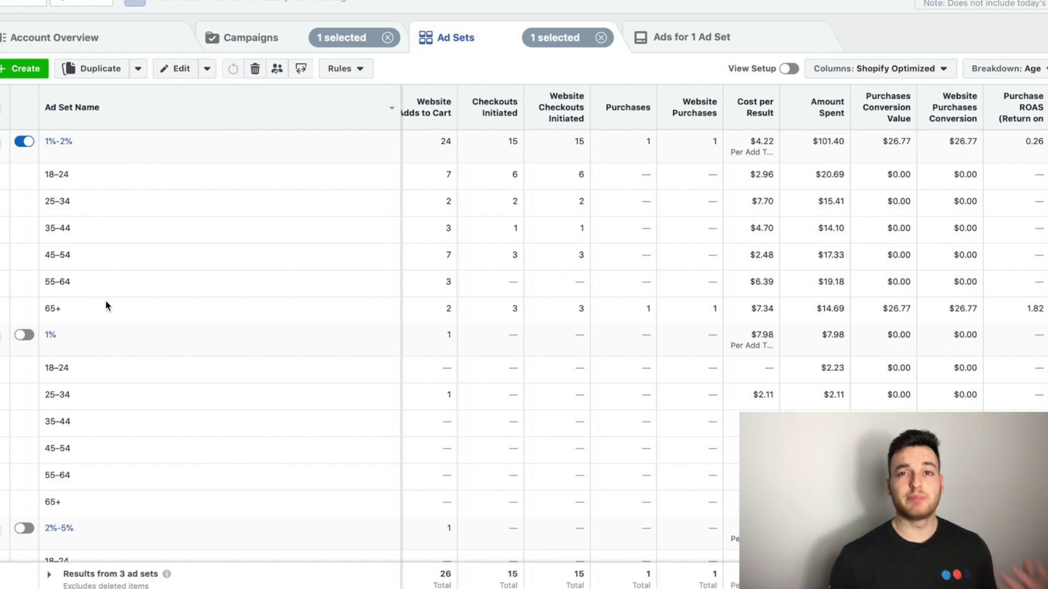
# - Compare Reach and CPM per age group, noting 18–24's 3,012 reach and $6.68 CPM
pyautogui.hscroll(-5, 517, 234)
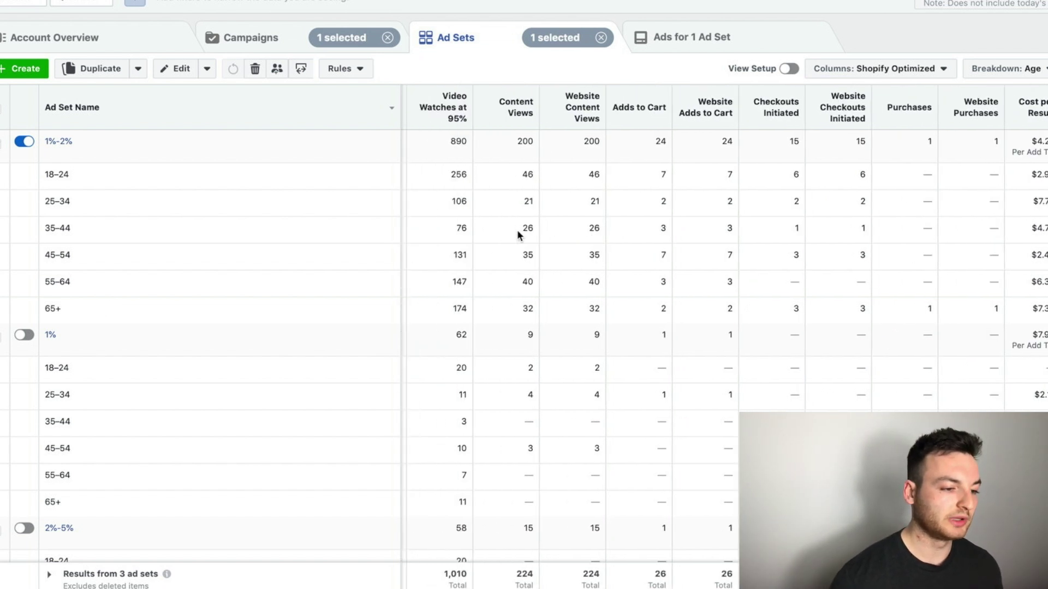
pyautogui.hscroll(-3, 518, 232)
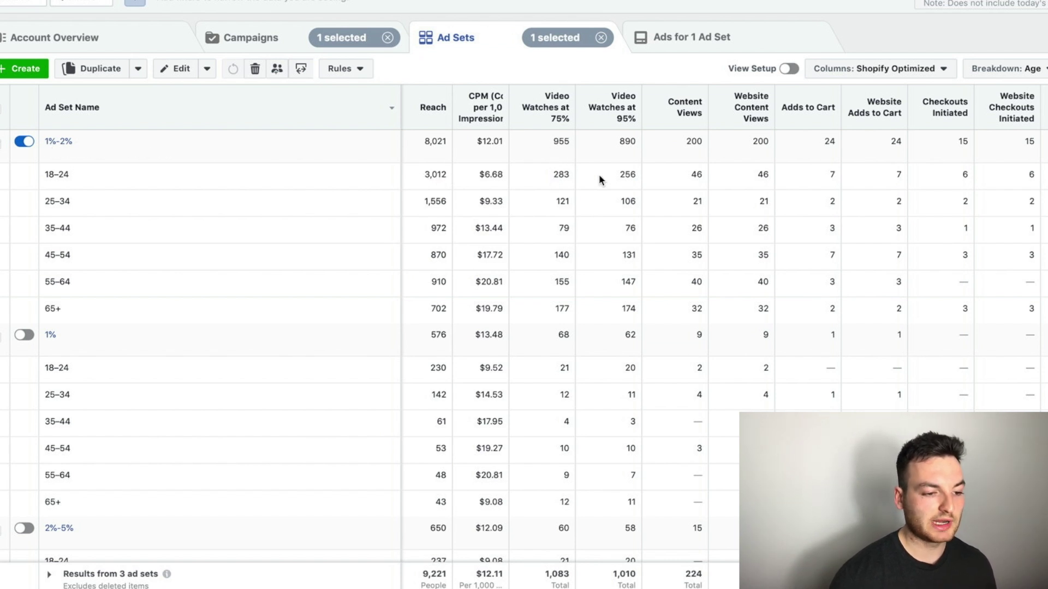
pyautogui.moveTo(559, 128)
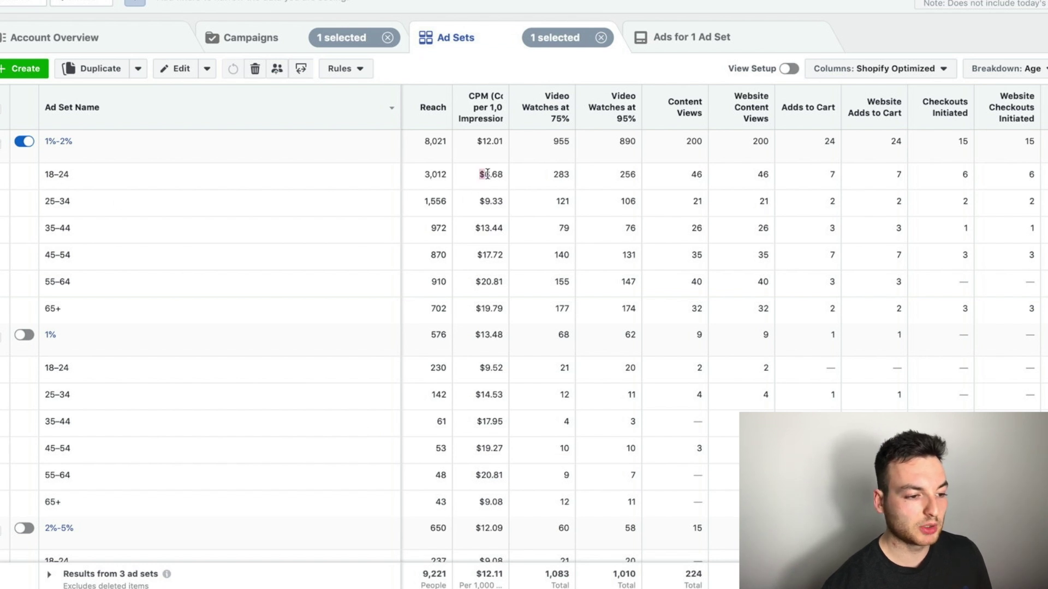
pyautogui.moveTo(477, 175); pyautogui.dragTo(504, 176)
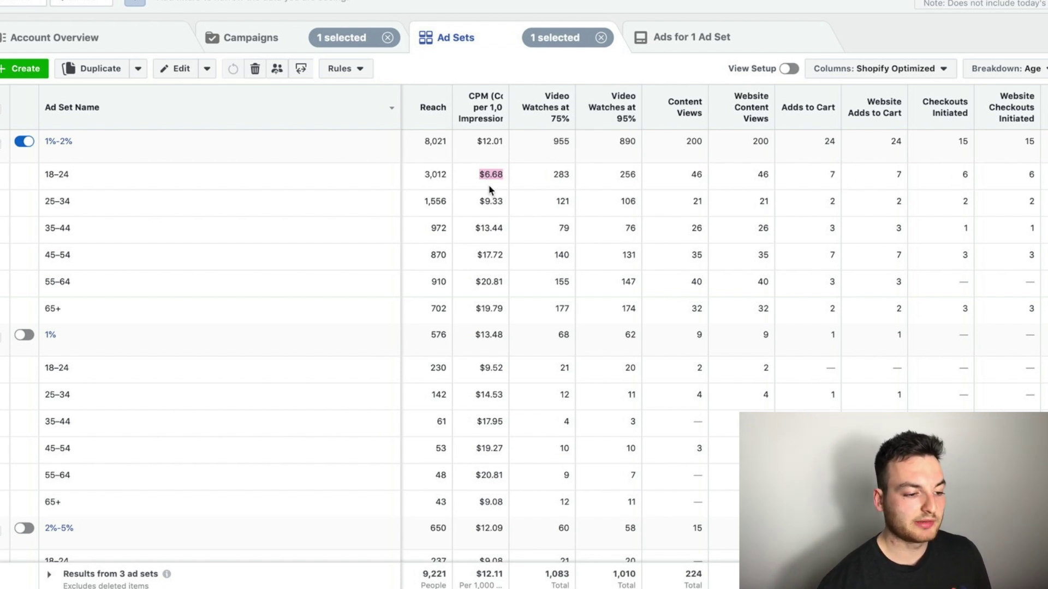
pyautogui.moveTo(421, 174); pyautogui.dragTo(457, 182)
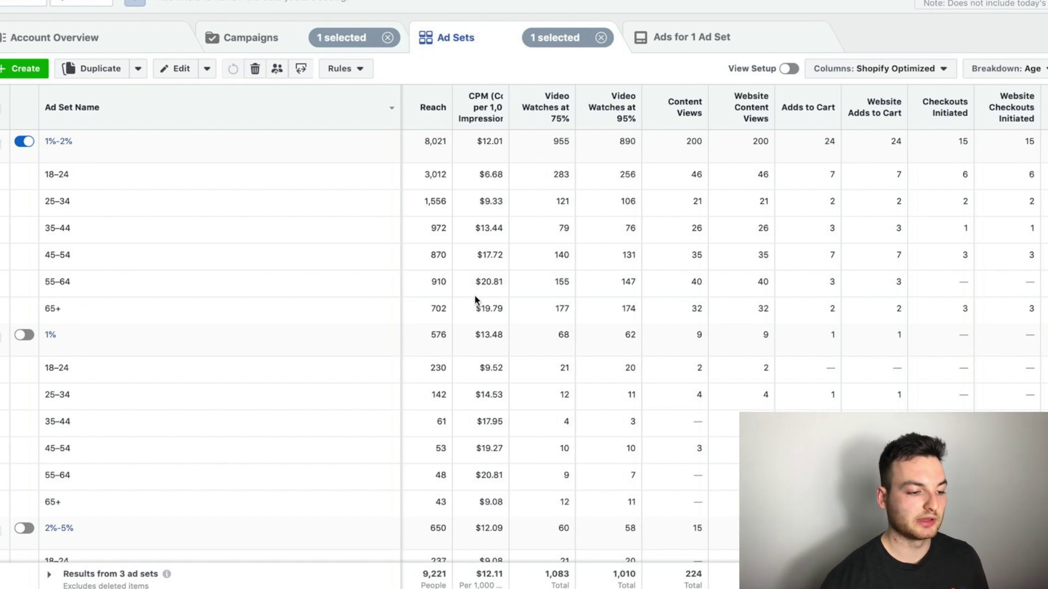
pyautogui.moveTo(502, 310); pyautogui.dragTo(472, 187)
# - Review the age rows' purchase conversion value, including the 65+ group's value
pyautogui.hscroll(5, 611, 301)
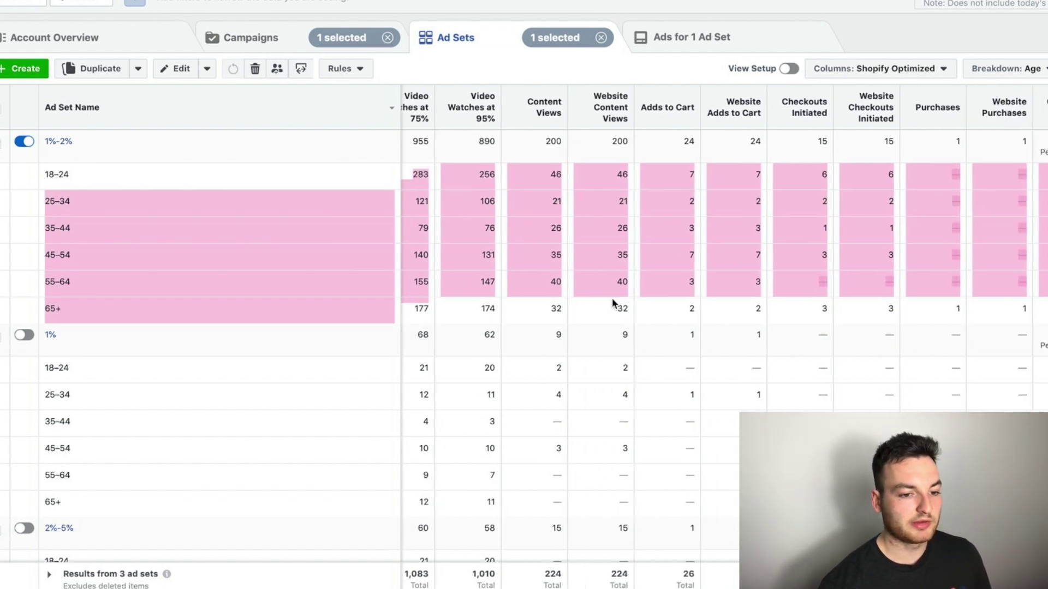
pyautogui.click(854, 331)
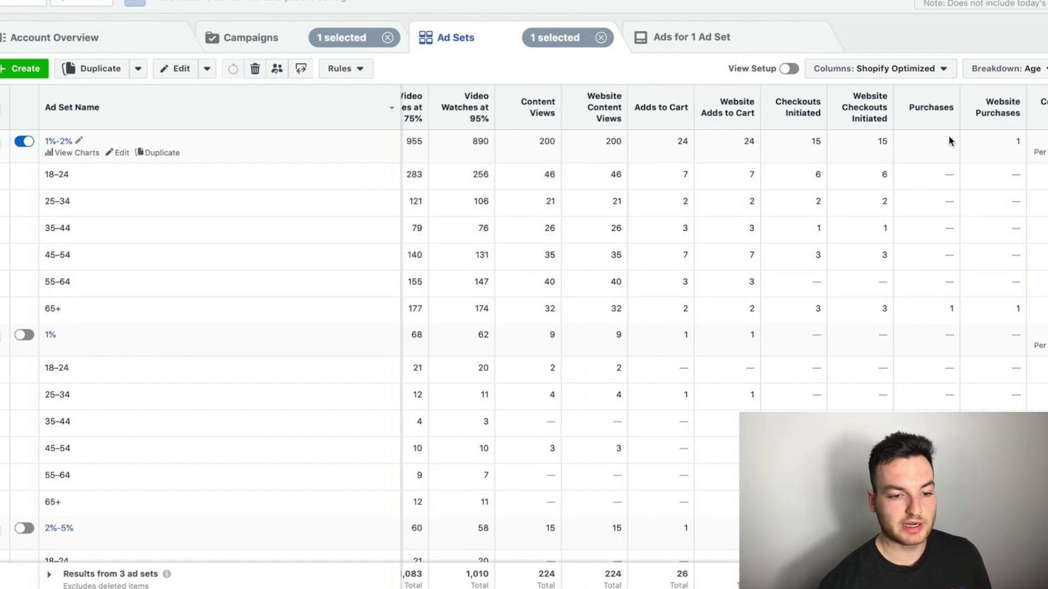
pyautogui.hscroll(3, 1046, 127)
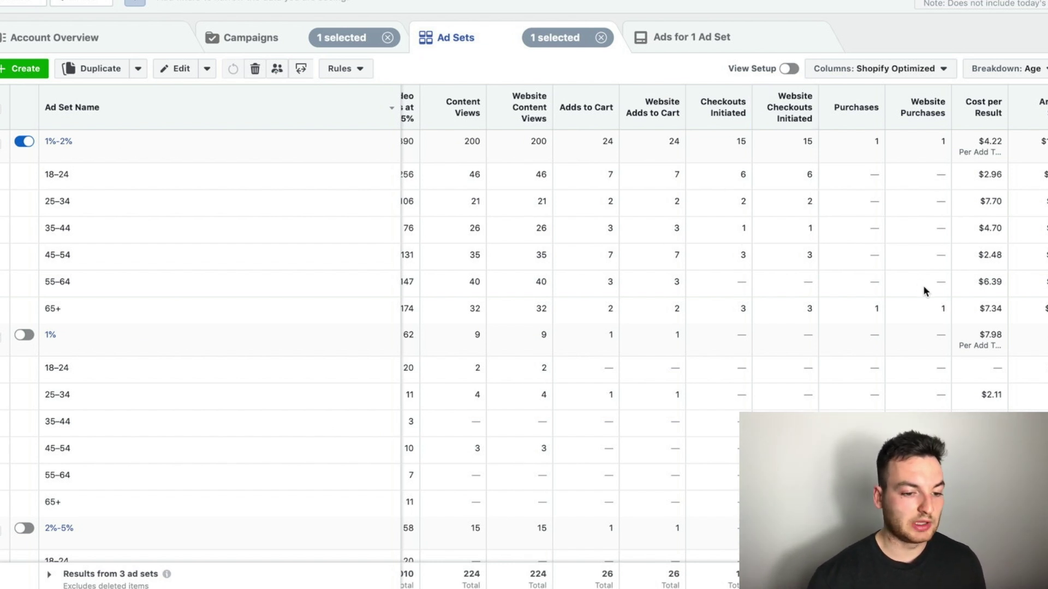
pyautogui.hscroll(1, 597, 279)
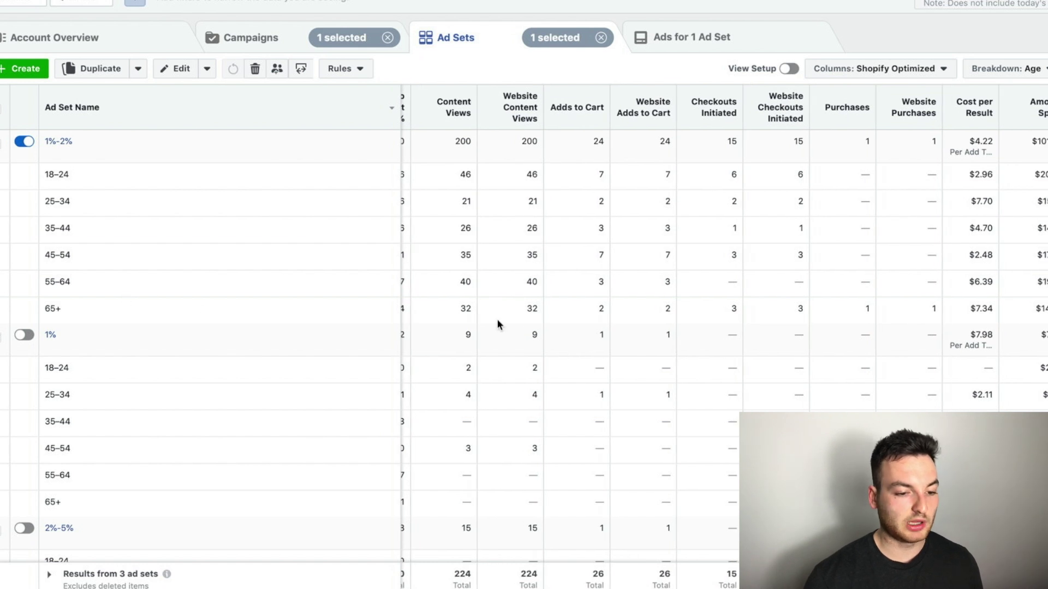
pyautogui.hscroll(4, 677, 322)
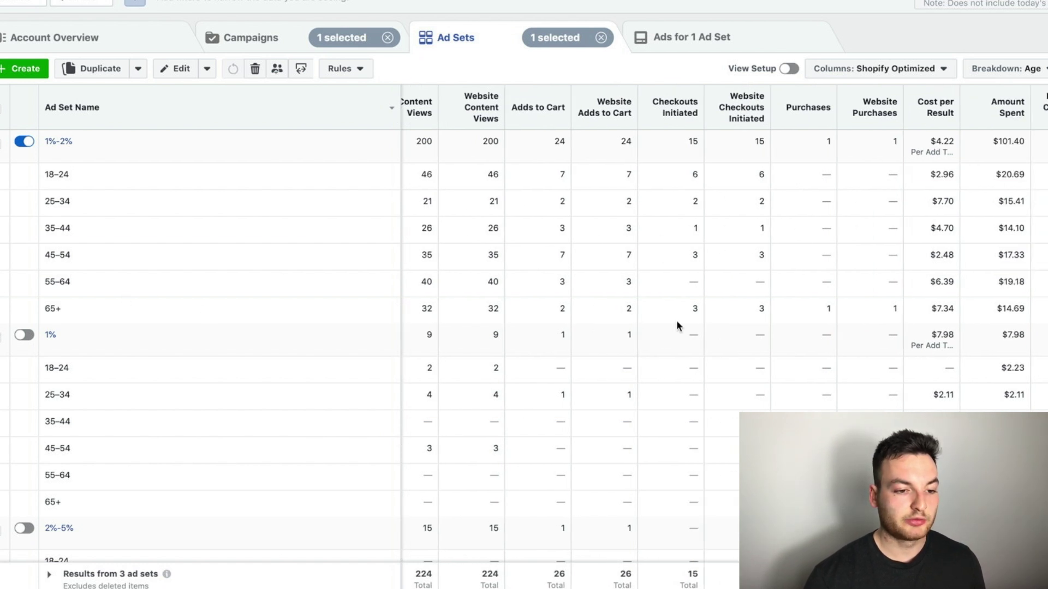
pyautogui.hscroll(5, 1027, 313)
pyautogui.moveTo(1011, 312); pyautogui.dragTo(1035, 326)
pyautogui.click(1020, 310)
# - Check the 65+ group's Purchase ROAS of 1.82
pyautogui.hscroll(3, 1032, 315)
pyautogui.hscroll(1, 1034, 317)
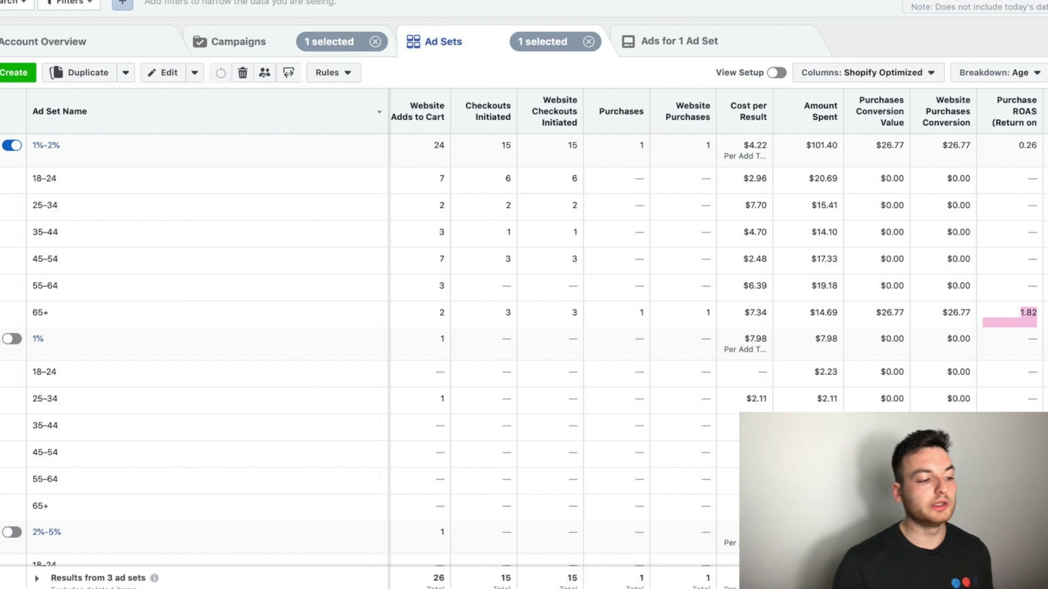
pyautogui.click(69, 270)
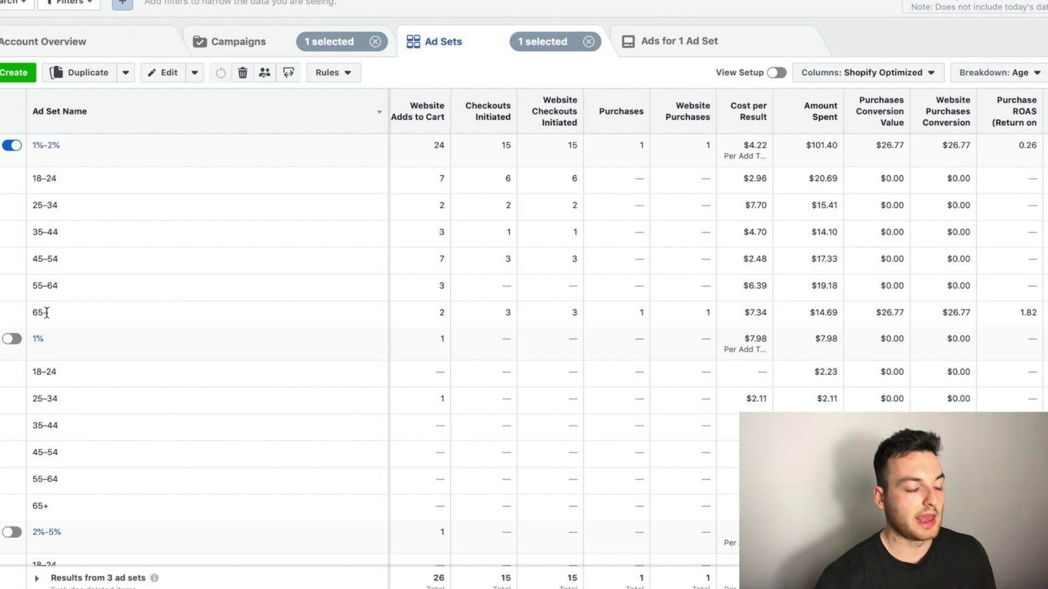
pyautogui.click(970, 77)
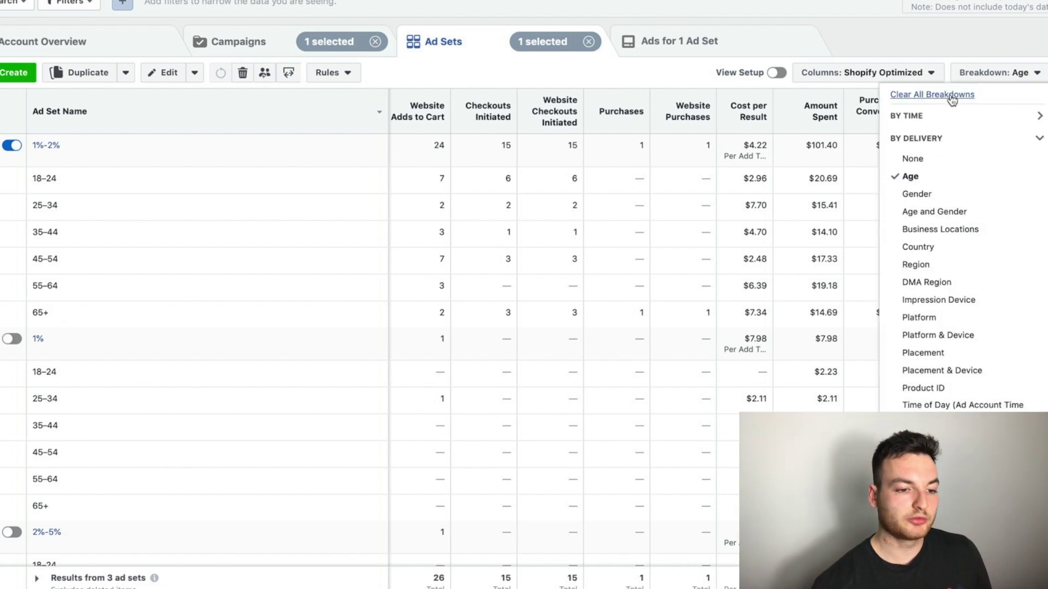
# - Break results down by Gender and compare the Female row's spend and $4.19 cost per result
pyautogui.click(917, 195)
pyautogui.hscroll(3, 676, 207)
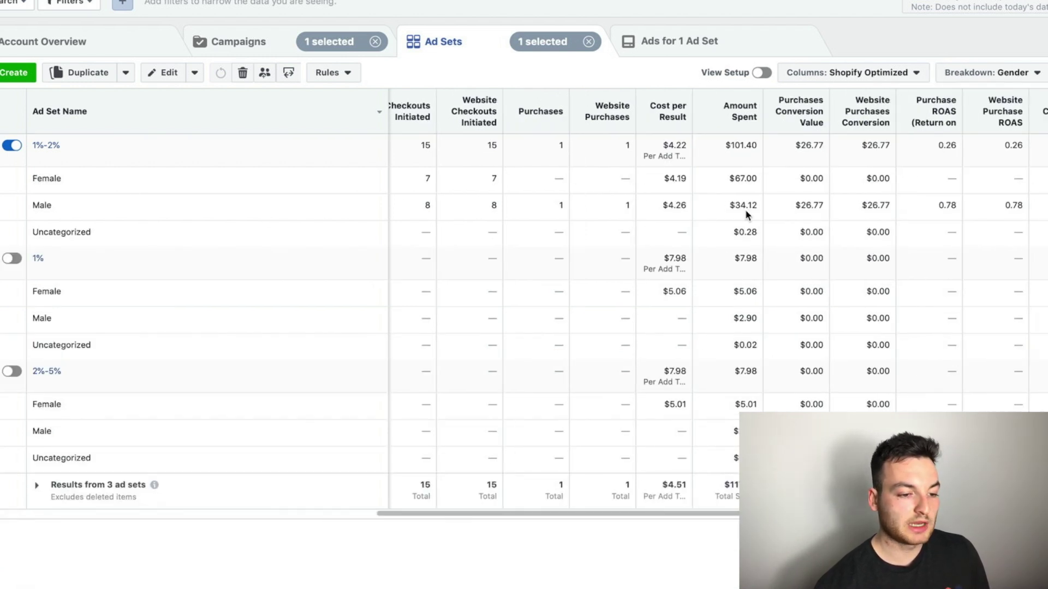
pyautogui.moveTo(729, 179); pyautogui.dragTo(875, 216)
pyautogui.moveTo(657, 179); pyautogui.dragTo(686, 180)
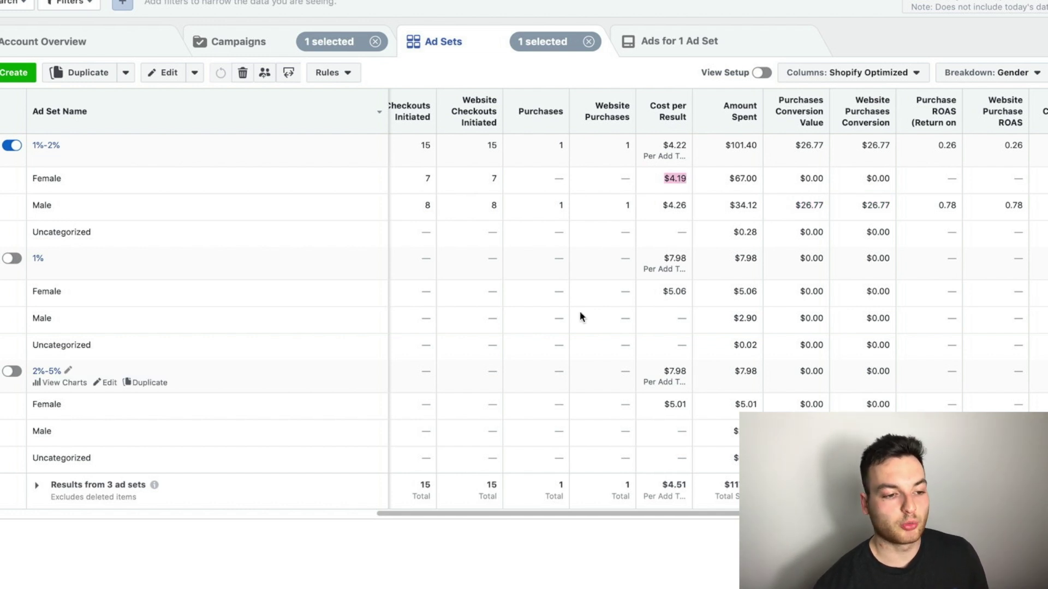
pyautogui.click(1019, 72)
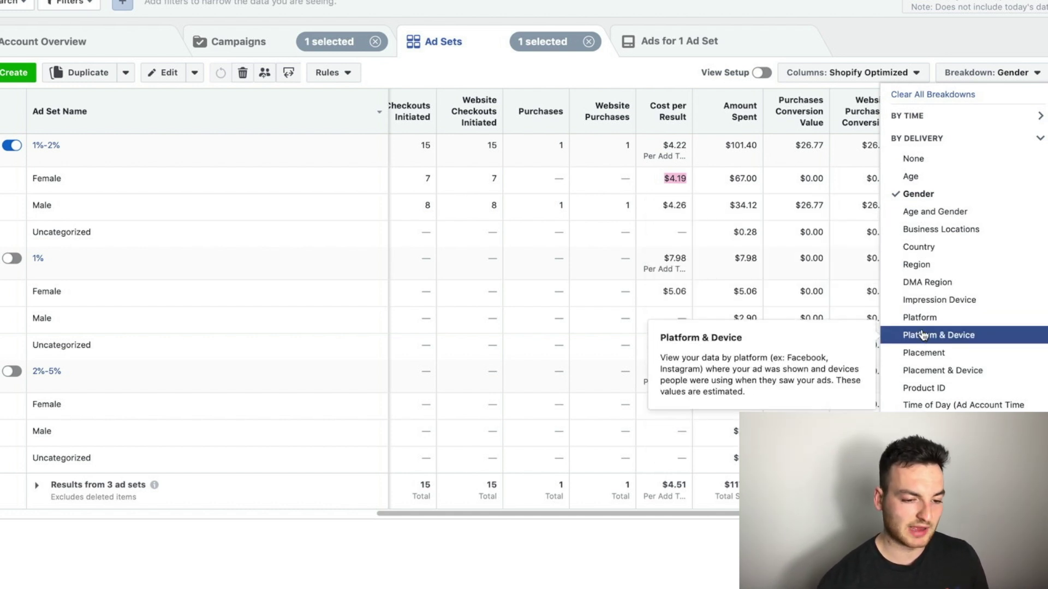
# - Break results down by Placement and review the Instagram Feed row's 7 checkouts
pyautogui.click(923, 354)
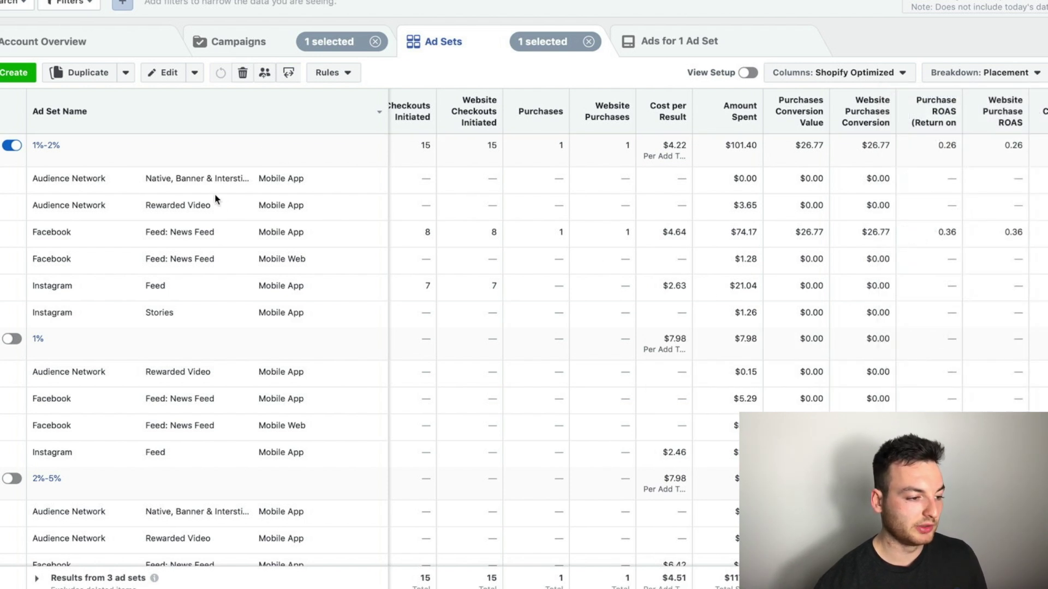
pyautogui.hscroll(-1, 525, 251)
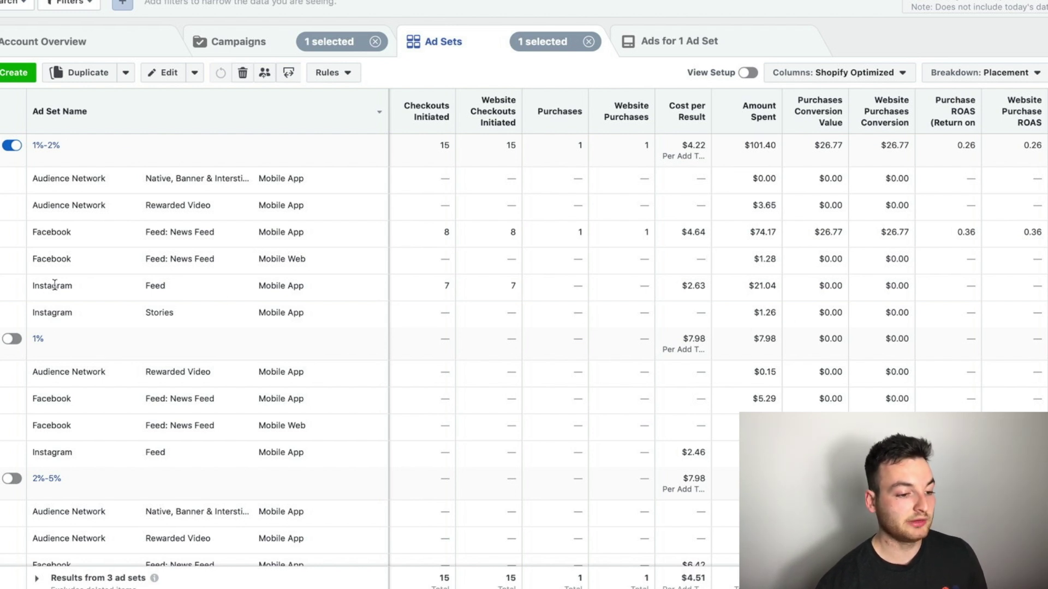
pyautogui.moveTo(440, 290); pyautogui.dragTo(485, 288)
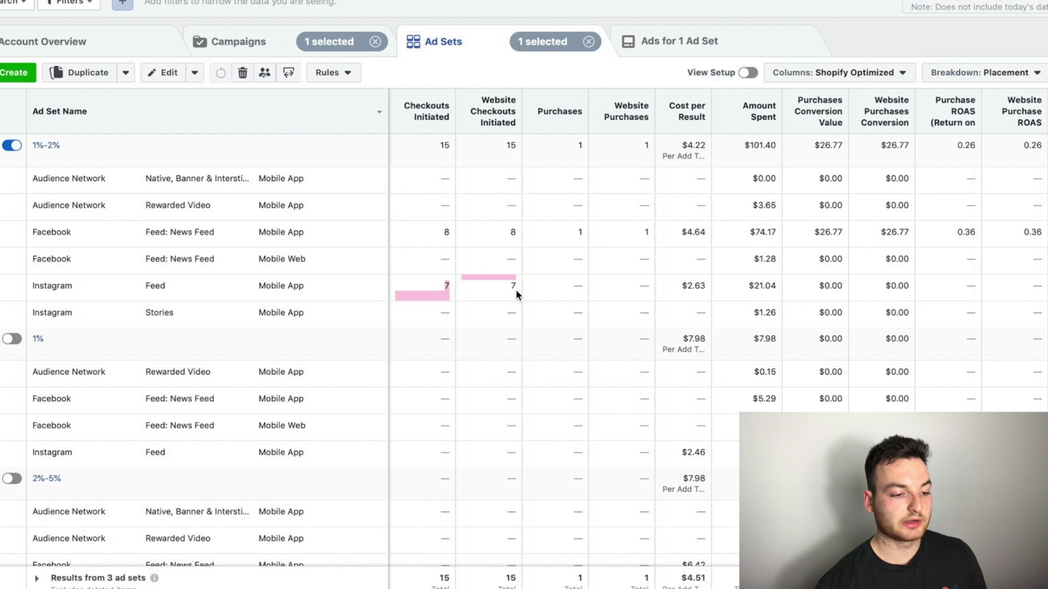
pyautogui.click(590, 296)
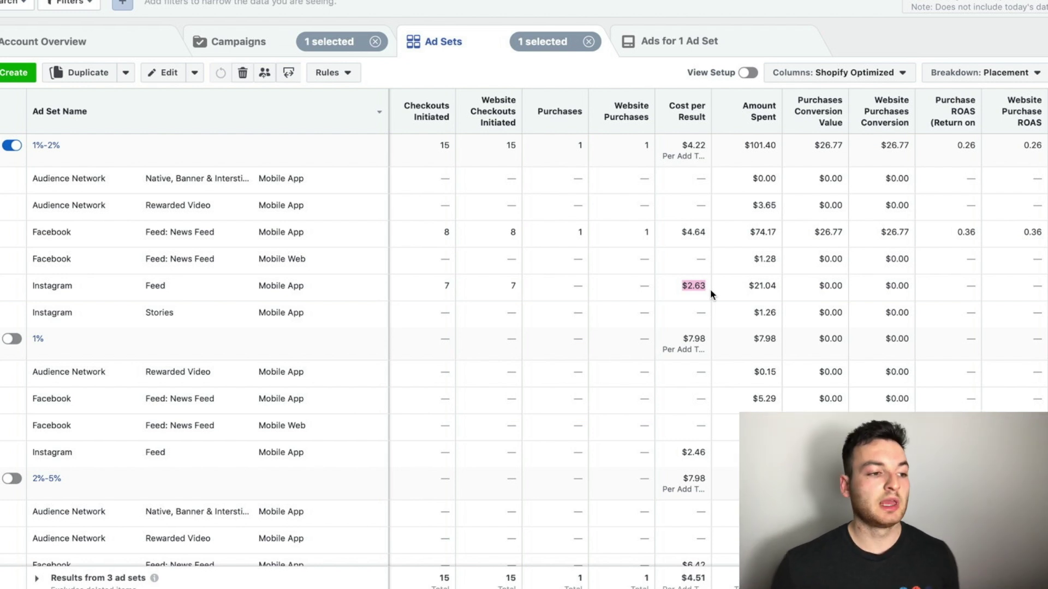
pyautogui.hscroll(1, 713, 289)
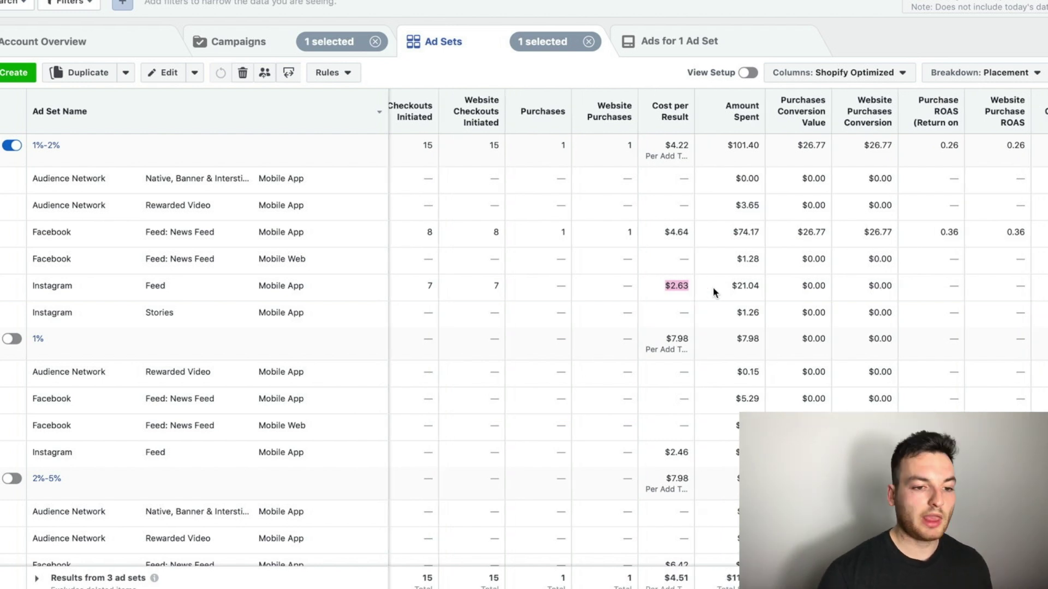
pyautogui.click(958, 76)
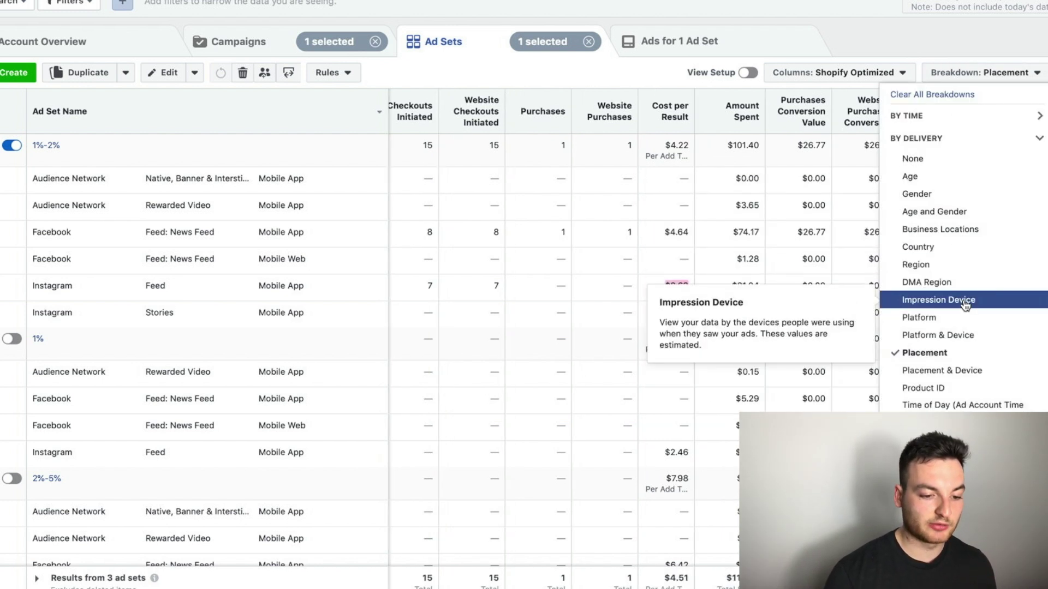
# - Clear all breakdowns from the ad sets table
pyautogui.click(932, 95)
pyautogui.click(666, 339)
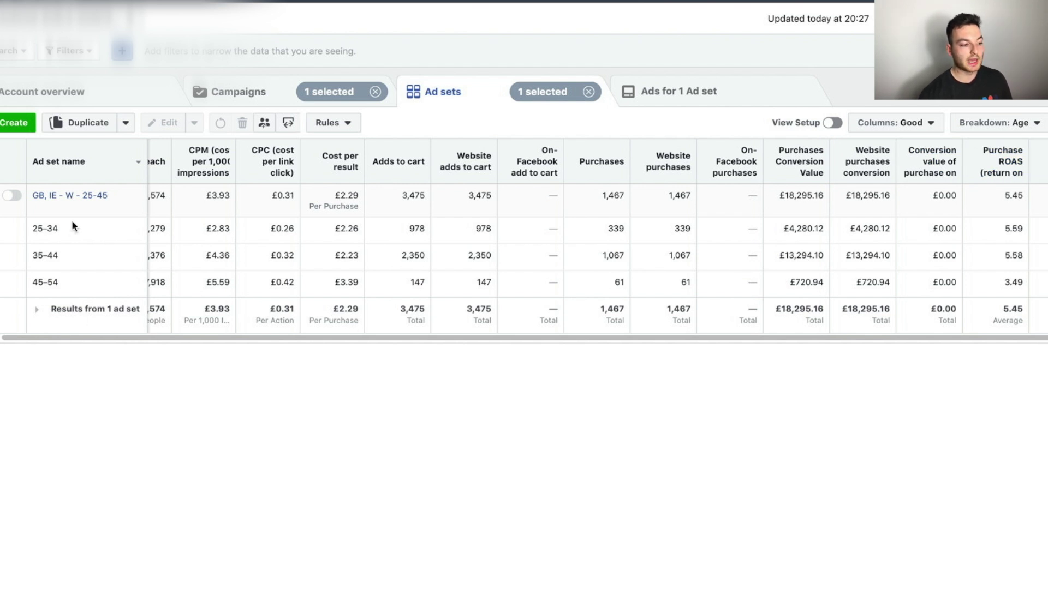
pyautogui.moveTo(33, 226); pyautogui.dragTo(71, 283)
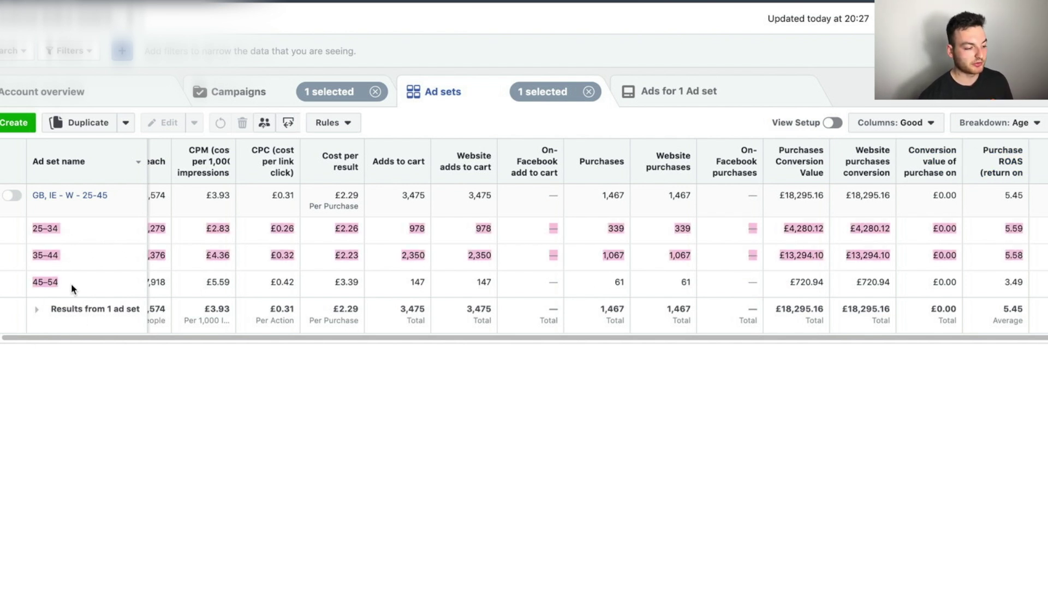
pyautogui.click(783, 315)
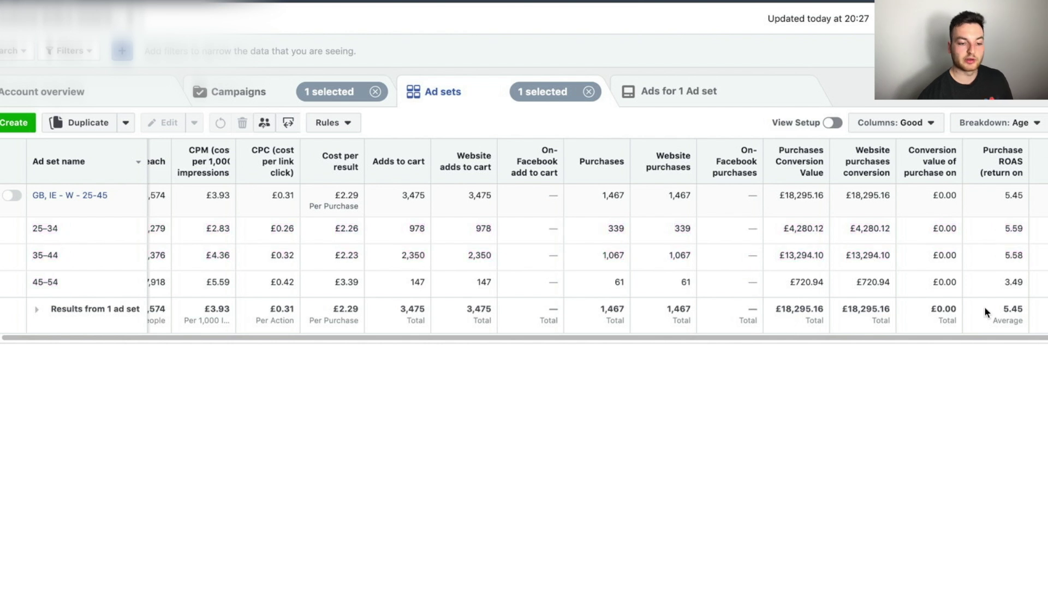
pyautogui.moveTo(1008, 309); pyautogui.dragTo(1025, 310)
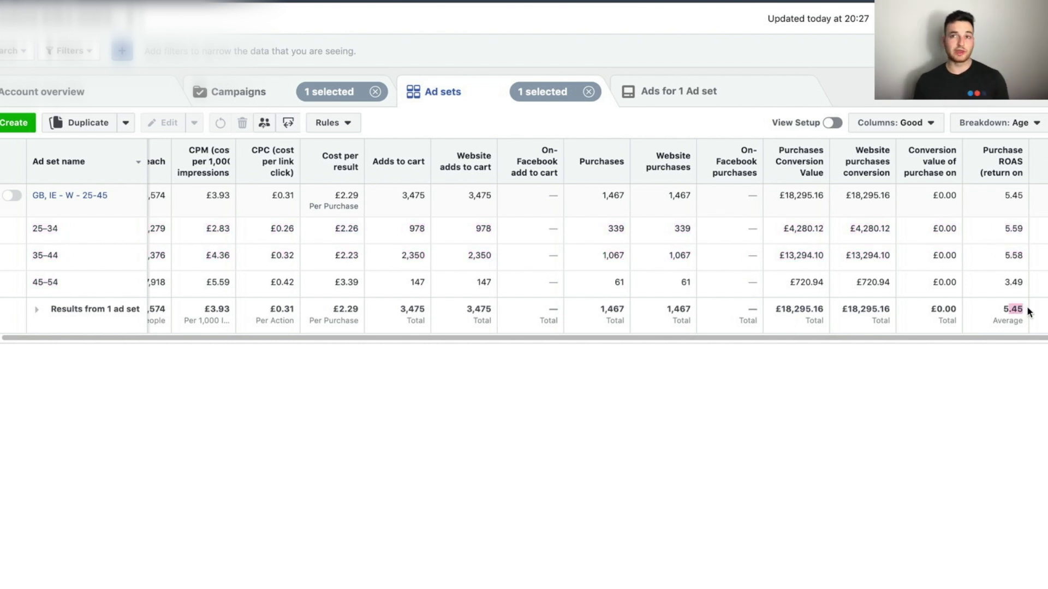